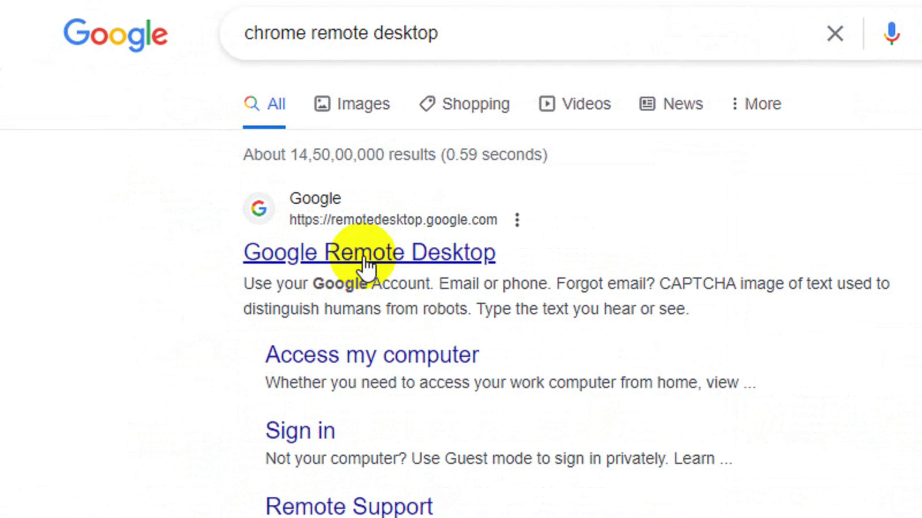
- Go to remotedesktop.google.com, choose Access my computer, and start the host download
left_click(411, 259)
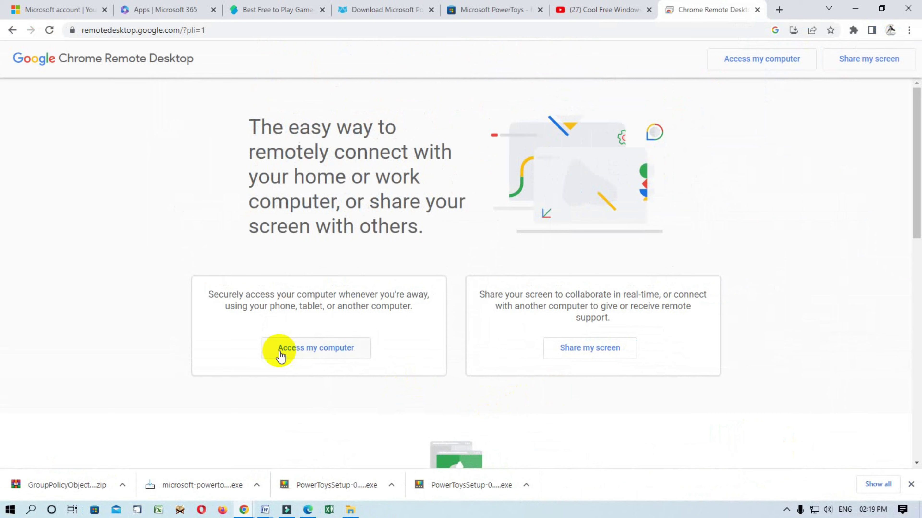
scroll(354, 354, "down", 7)
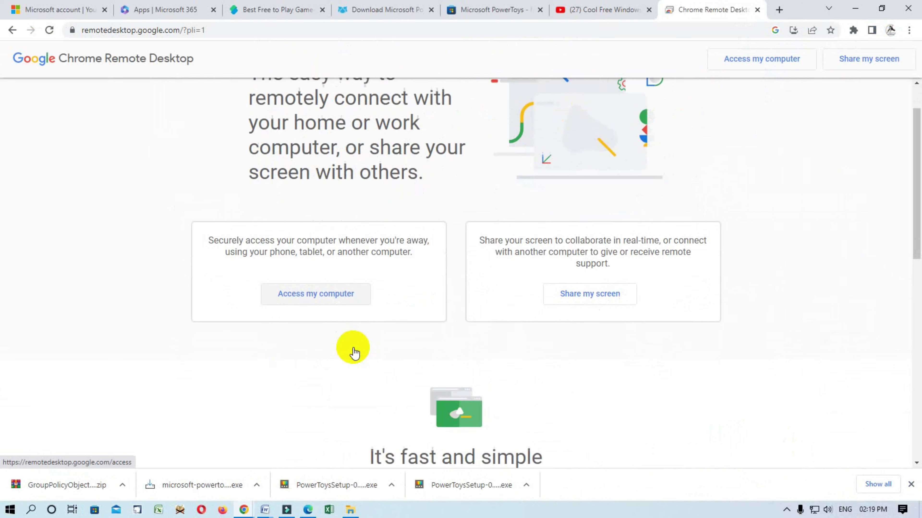
scroll(555, 370, "down", 5)
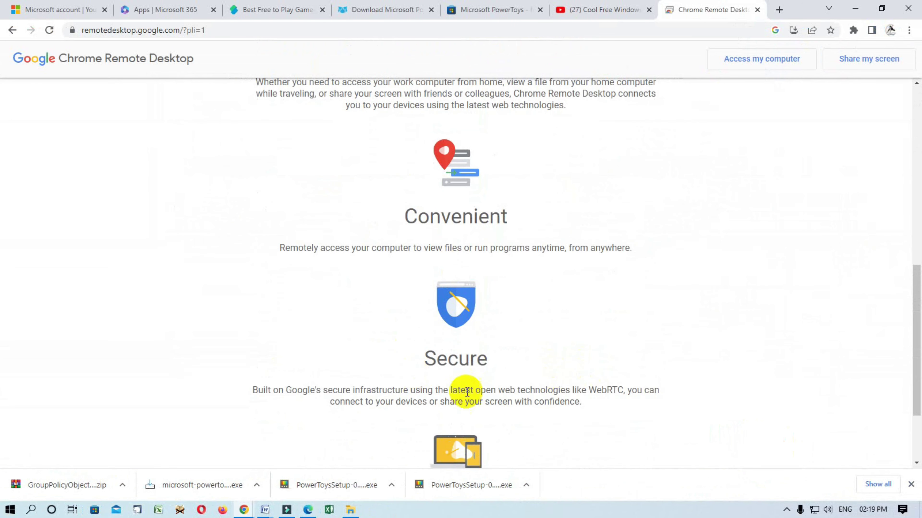
scroll(535, 375, "up", 8)
scroll(329, 263, "up", 3)
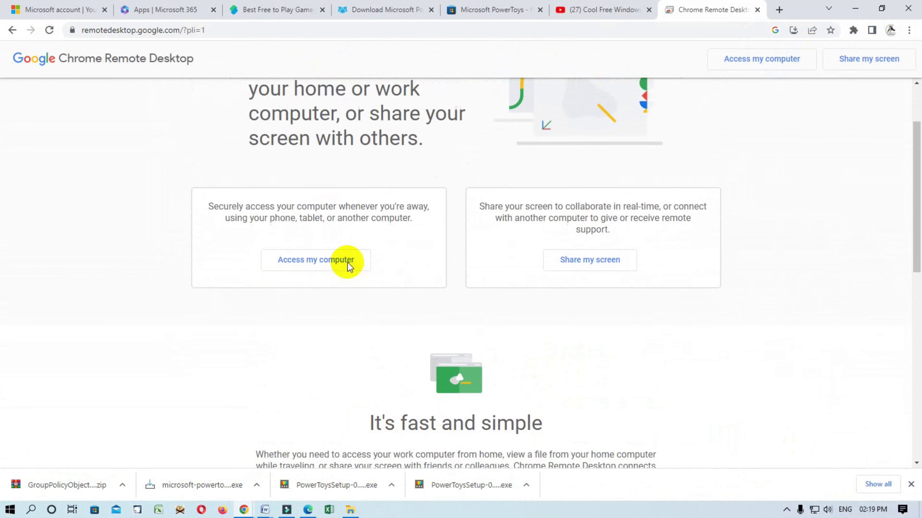
left_click(315, 295)
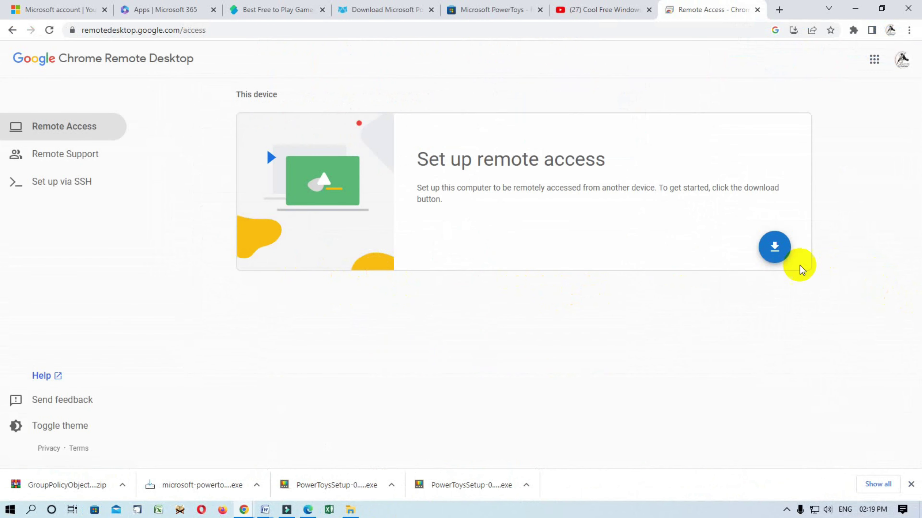
left_click(775, 249)
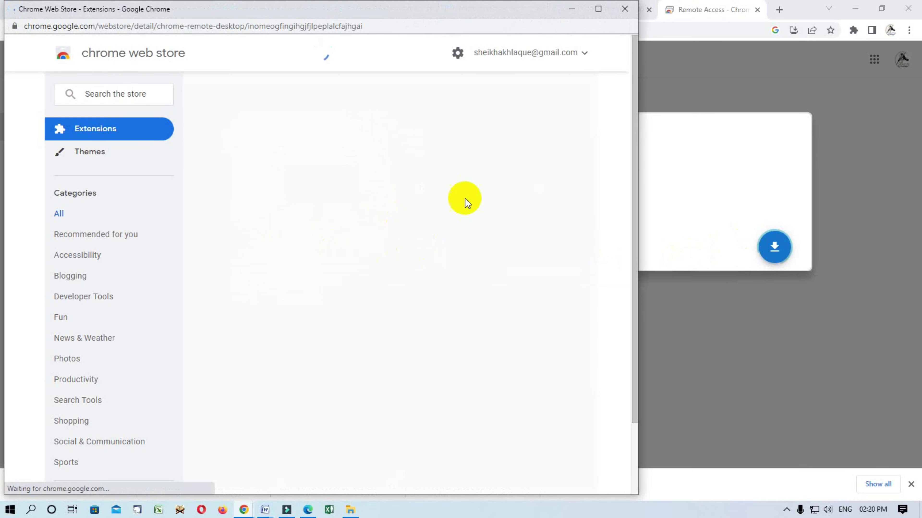
- Add the Chrome Remote Desktop extension, turn on sync, and accept the terms to download the installer
left_click(561, 136)
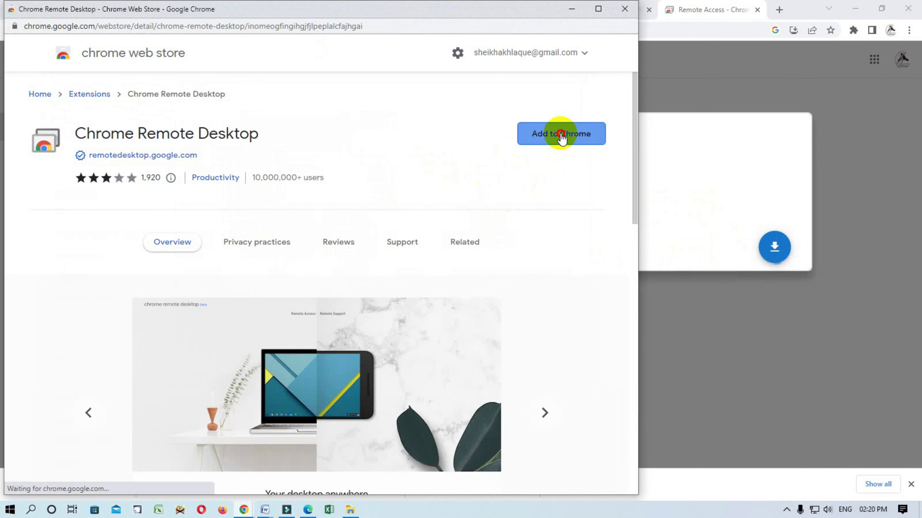
left_click(350, 139)
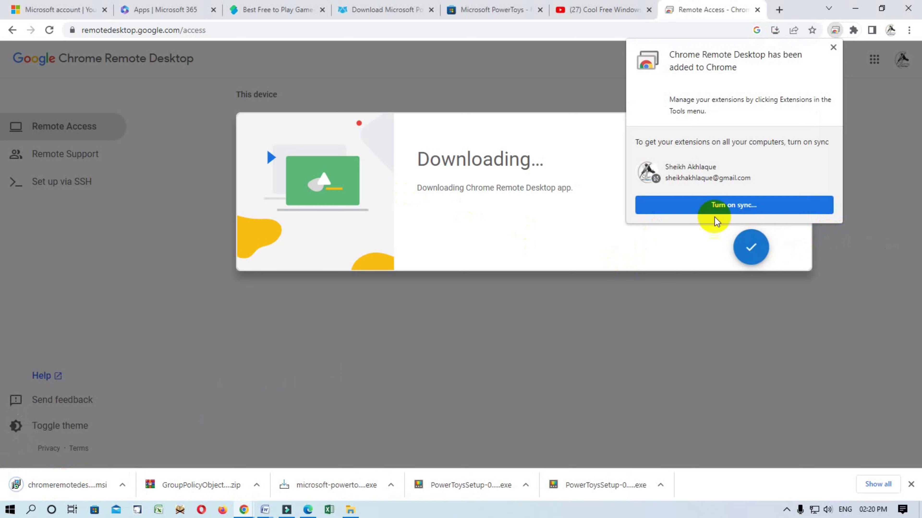
left_click(717, 207)
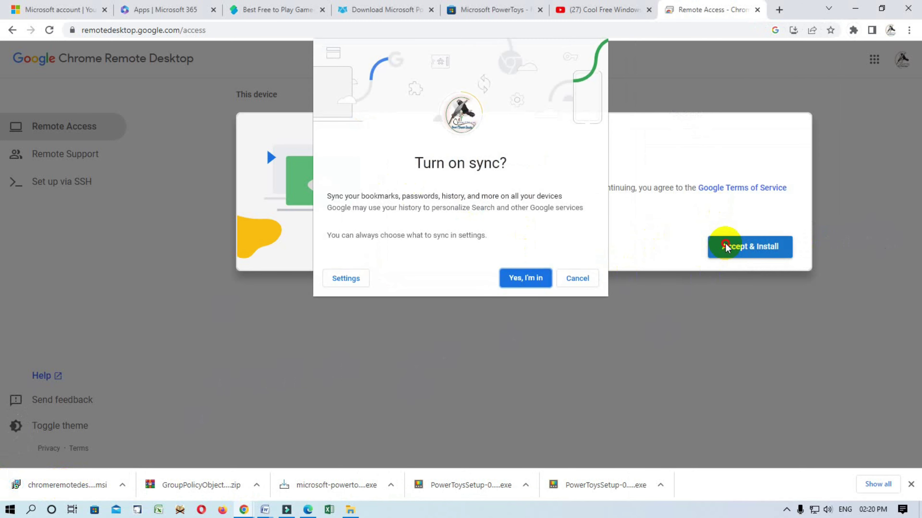
left_click(533, 281)
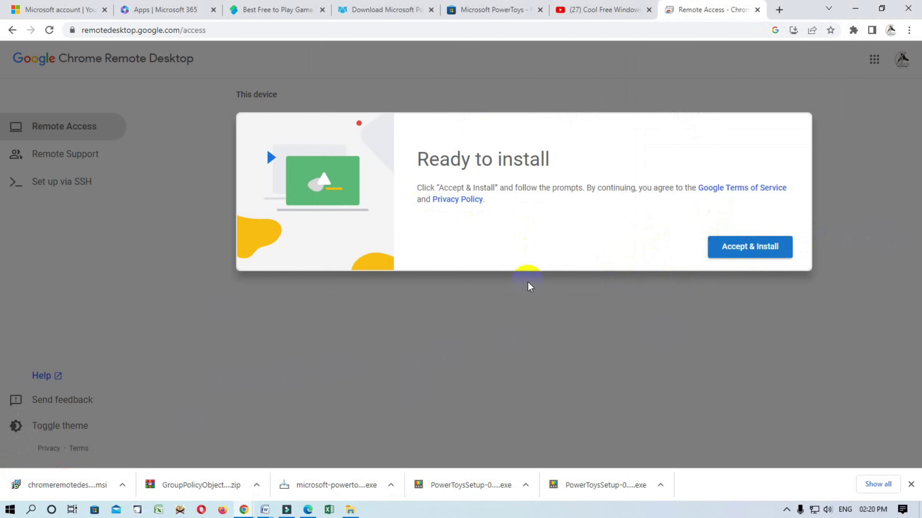
left_click(742, 249)
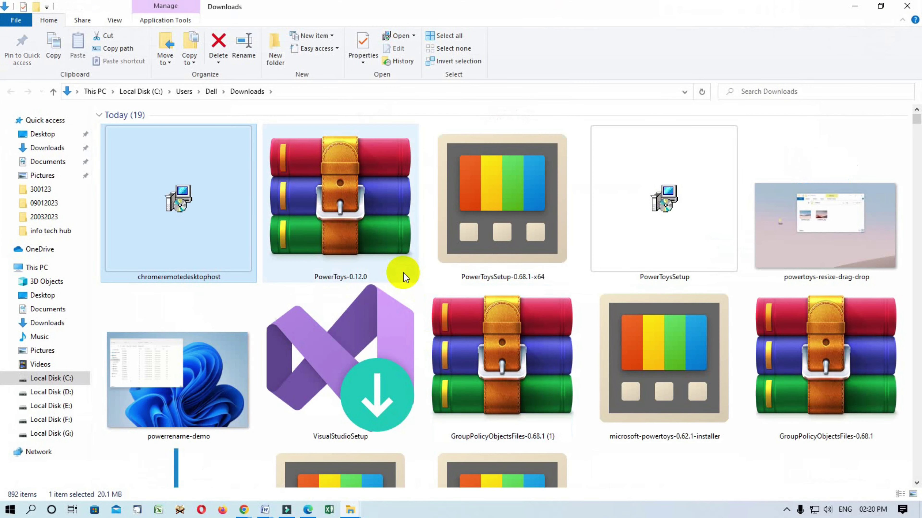
left_click(145, 237)
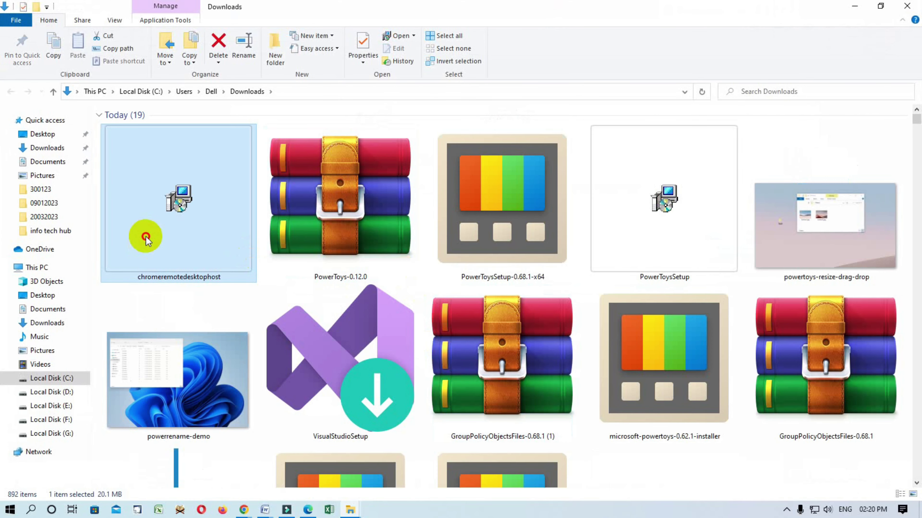
- Run chromeremotedesktophost from Downloads and minimize the open windows while the installer finishes
double_click(146, 237)
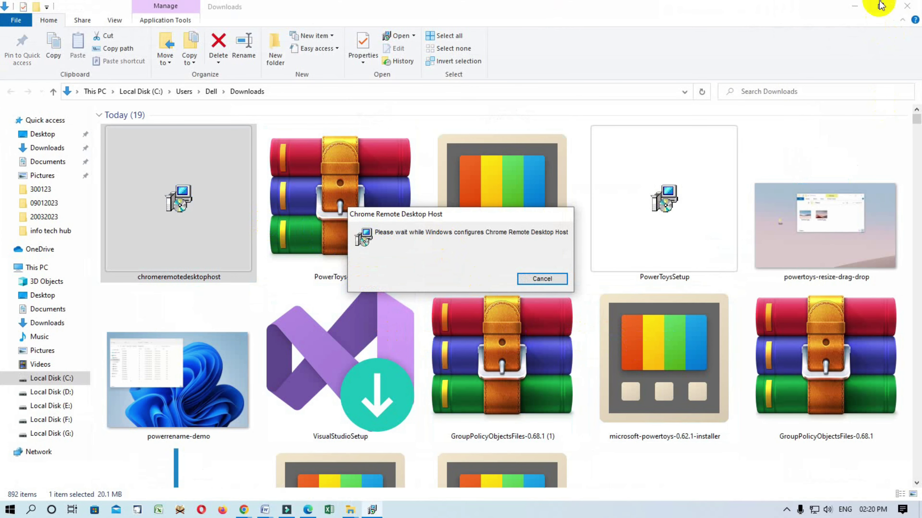
left_click(864, 6)
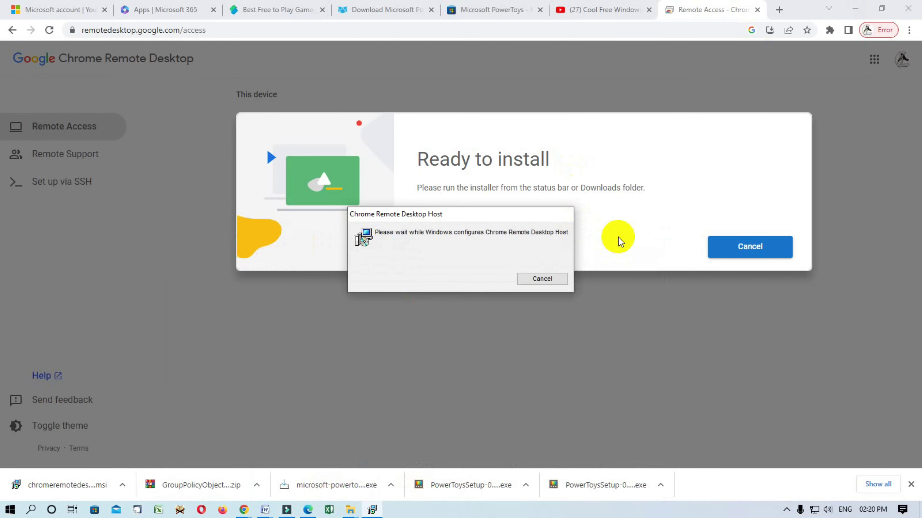
left_click(860, 7)
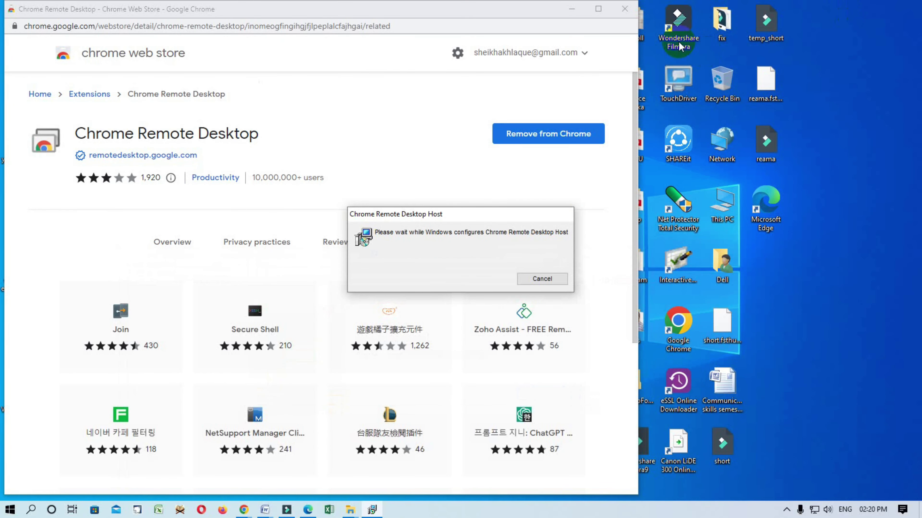
left_click(571, 8)
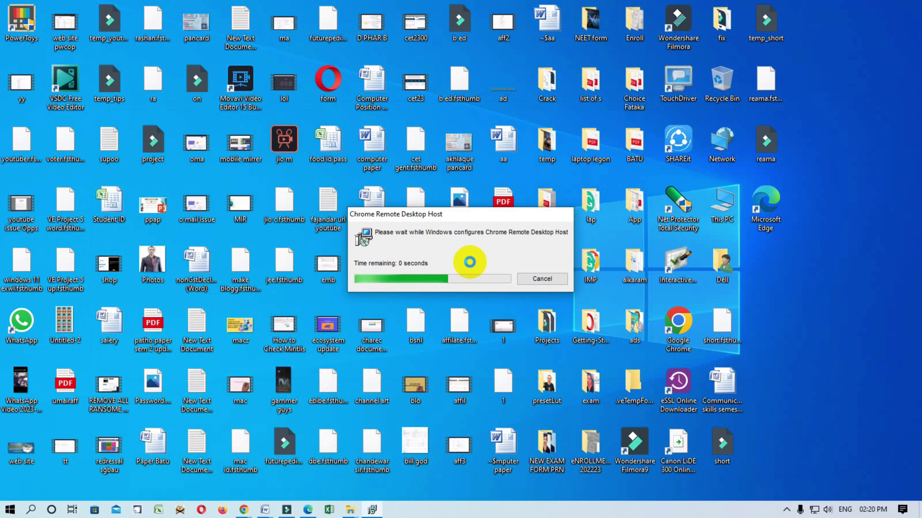
left_click(471, 266)
left_click(854, 300)
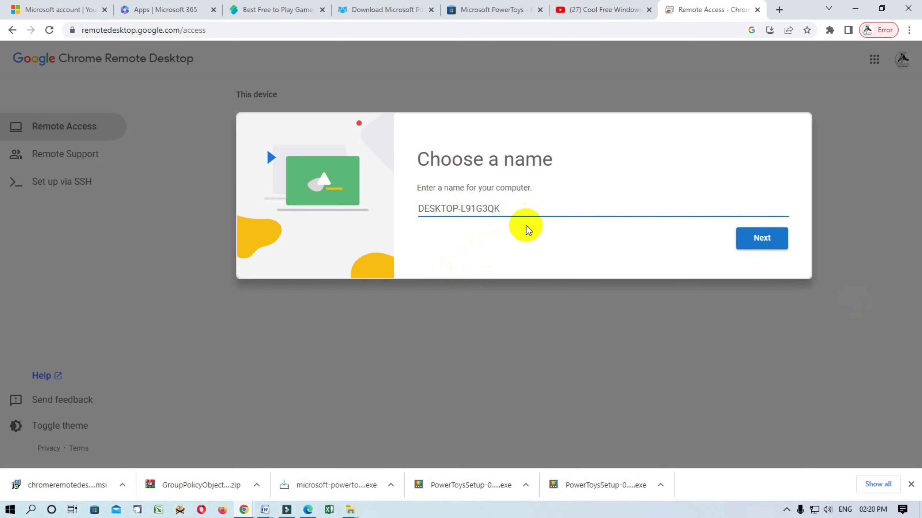
- Accept the suggested name for this computer
left_click_drag(514, 207, 366, 210)
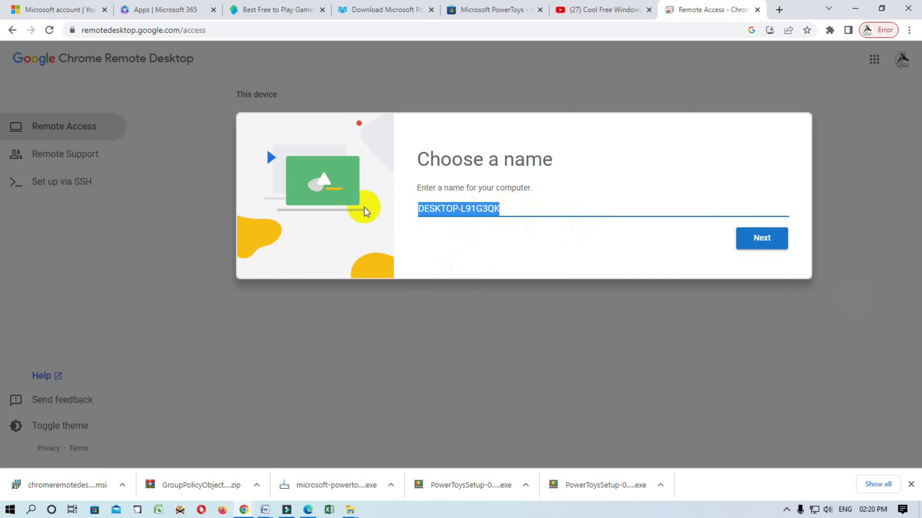
left_click(761, 243)
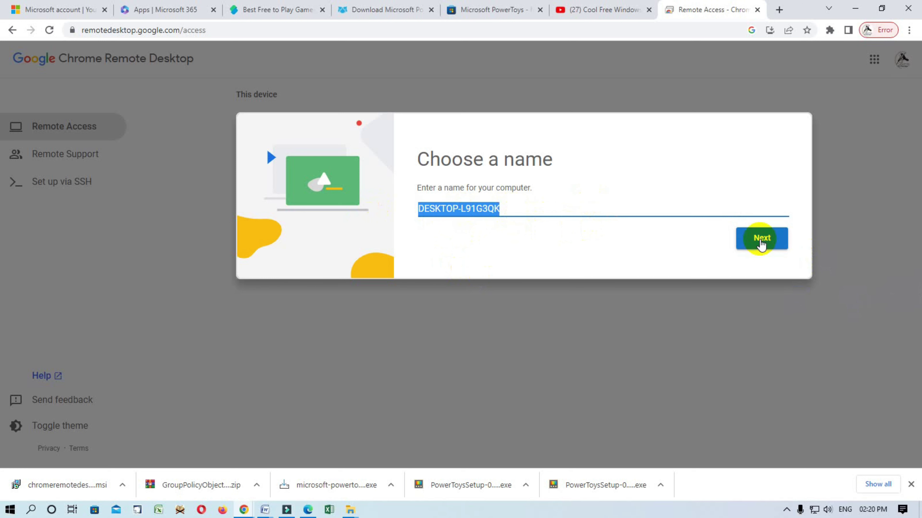
left_click(761, 242)
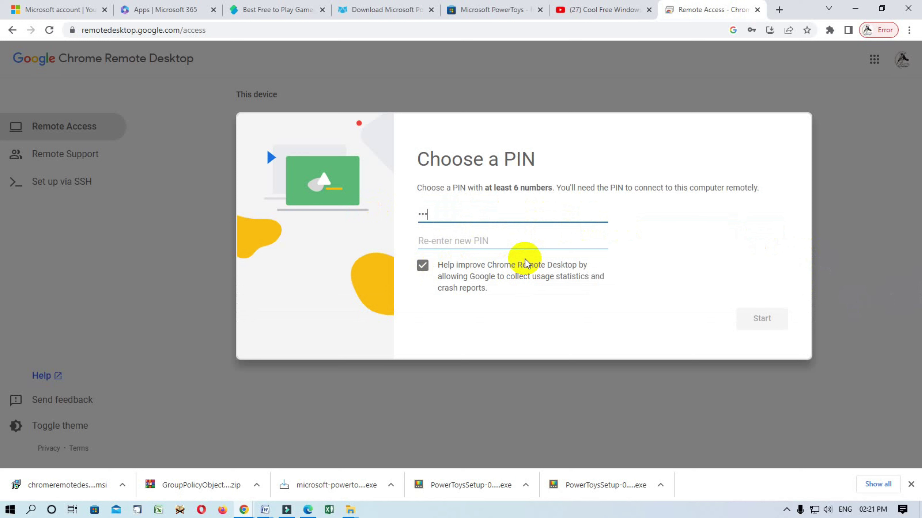
- Enter and confirm a six-digit PIN for the computer, then start the host
left_click(526, 250)
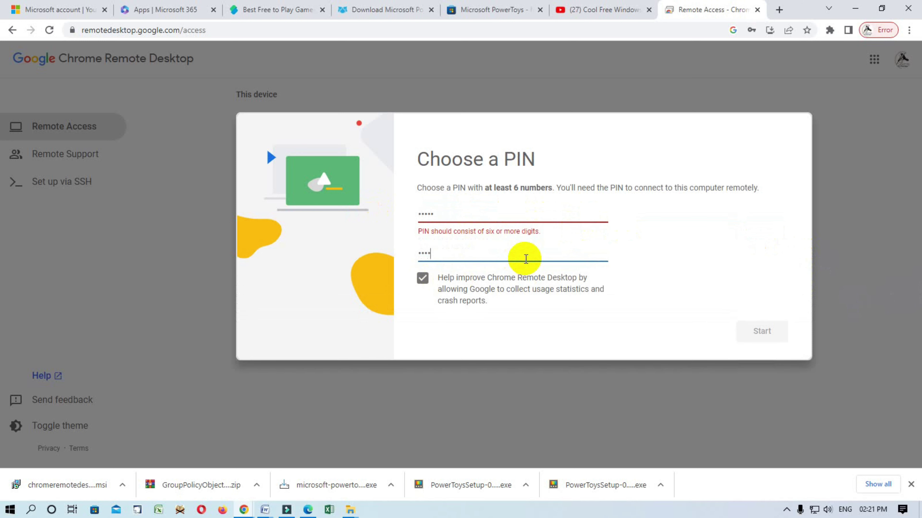
left_click(501, 213)
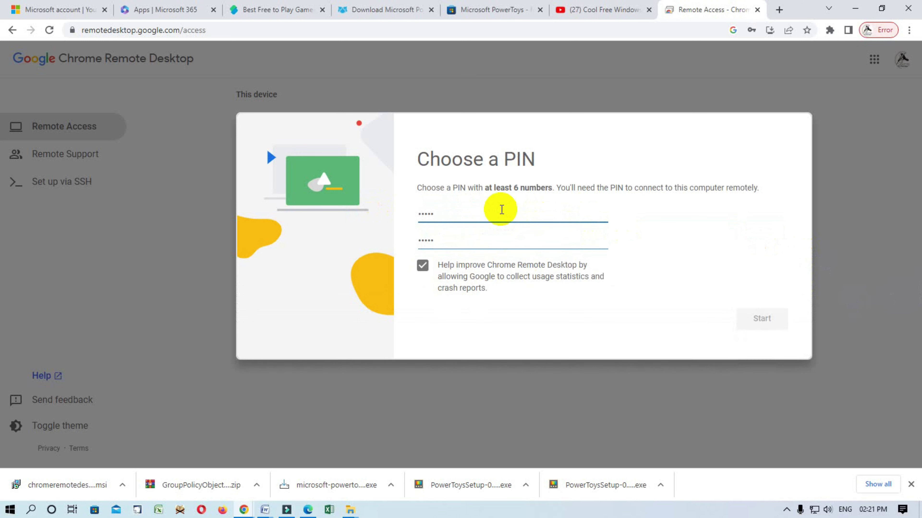
left_click(501, 243)
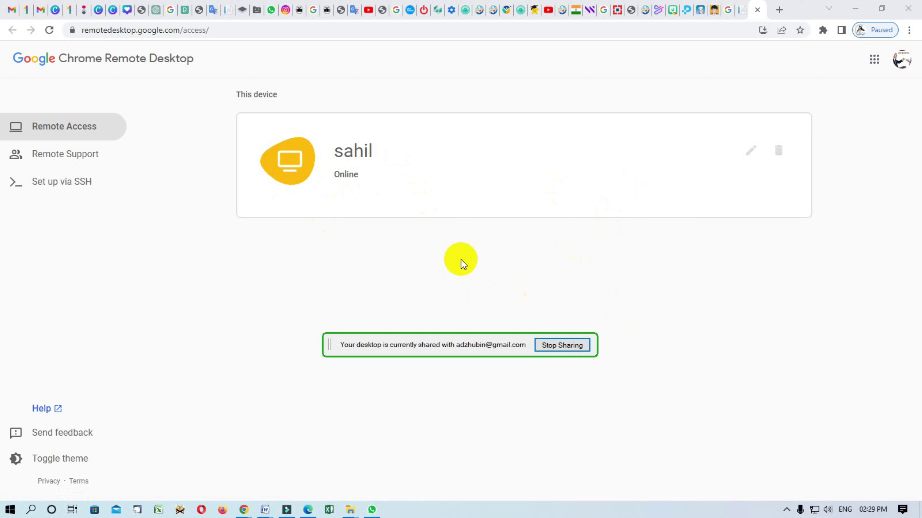
- Minimize the Remote Desktop, Web Store and Downloads windows to reveal the Windows desktop
left_click(650, 269)
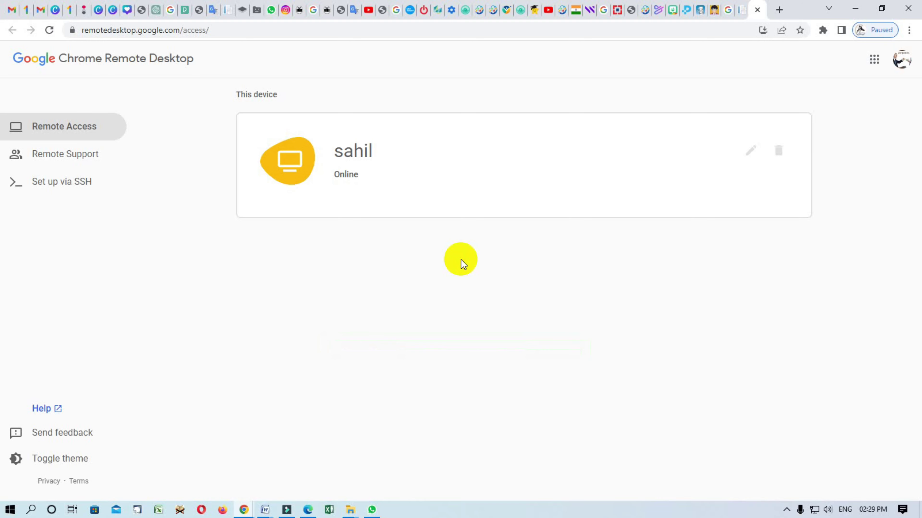
left_click(855, 8)
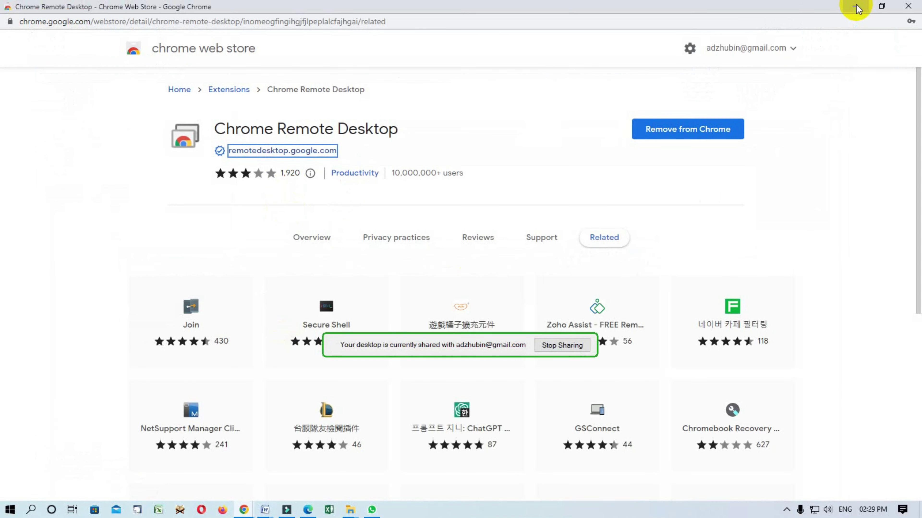
left_click(856, 7)
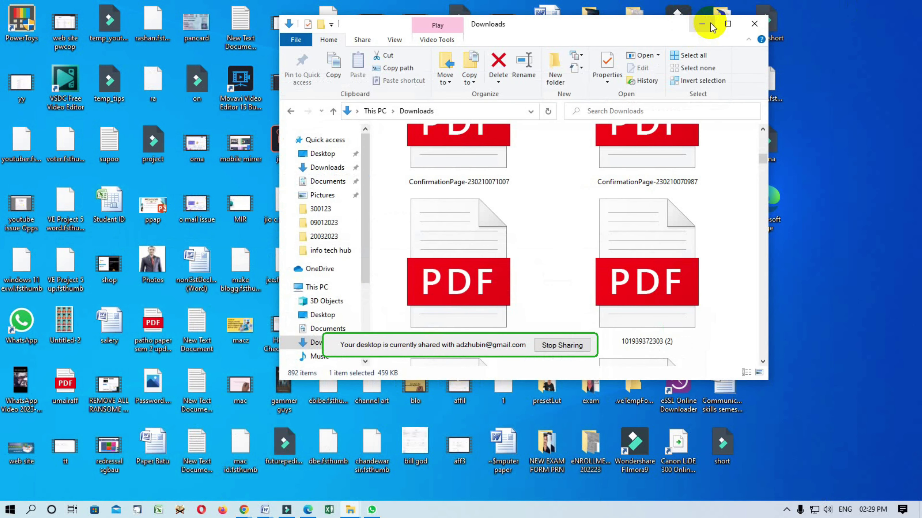
left_click(701, 24)
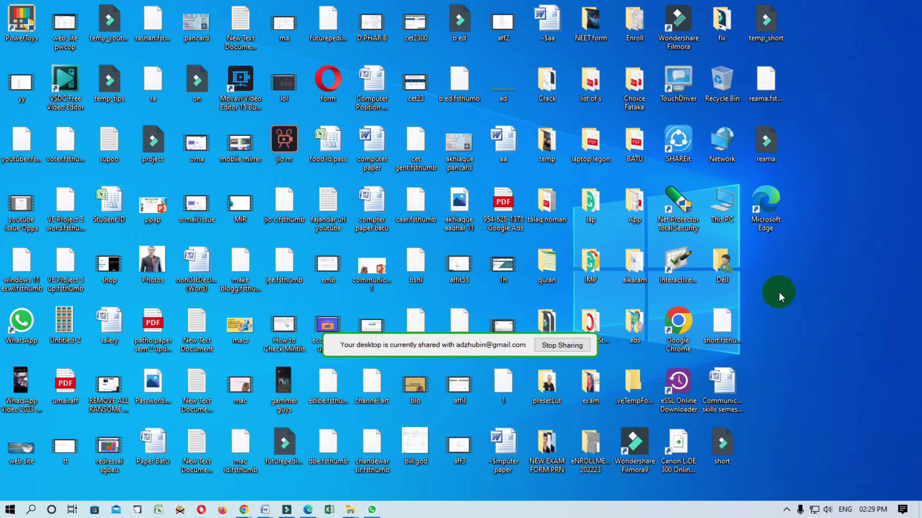
left_click(461, 263)
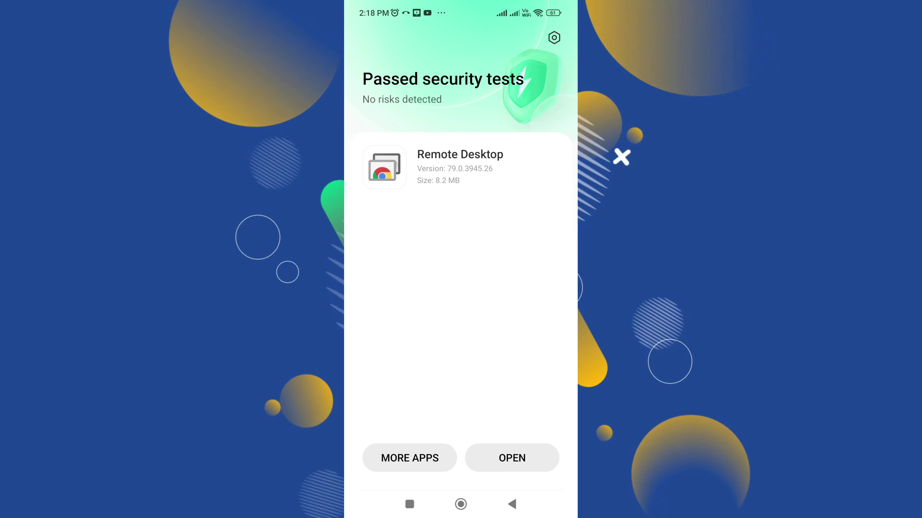
- Launch the Remote Desktop app on the phone, pick the online computer, and submit its PIN
left_click(512, 458)
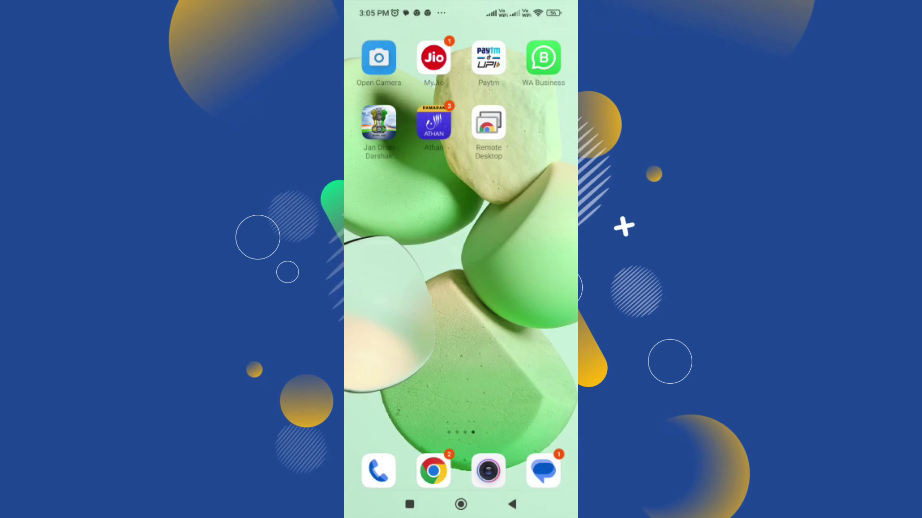
left_click(489, 123)
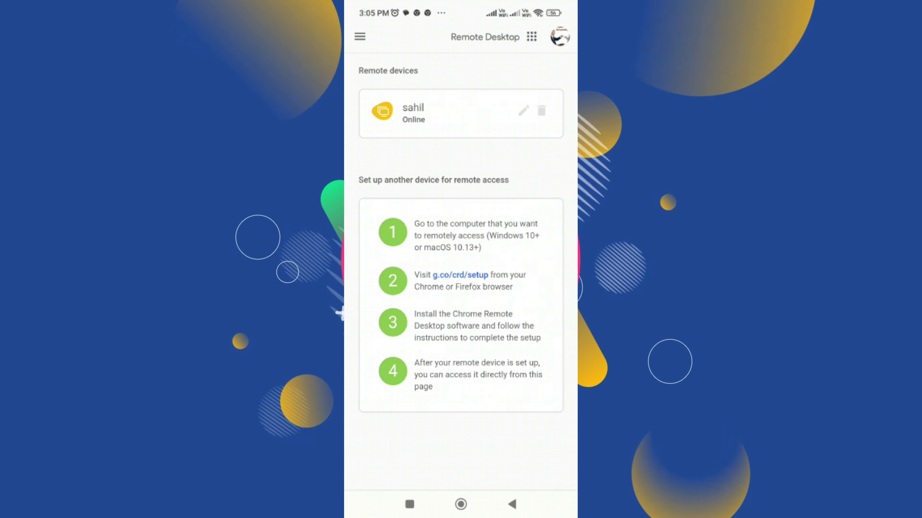
left_click(413, 113)
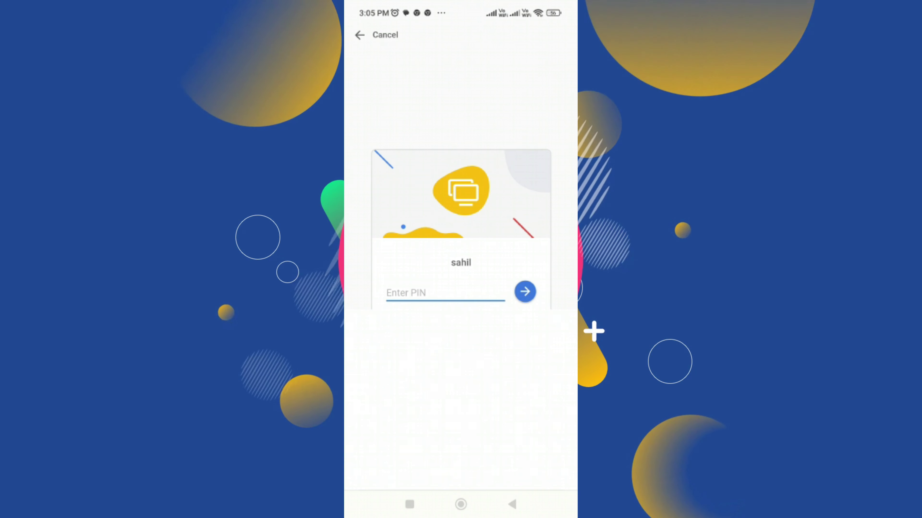
type("12345")
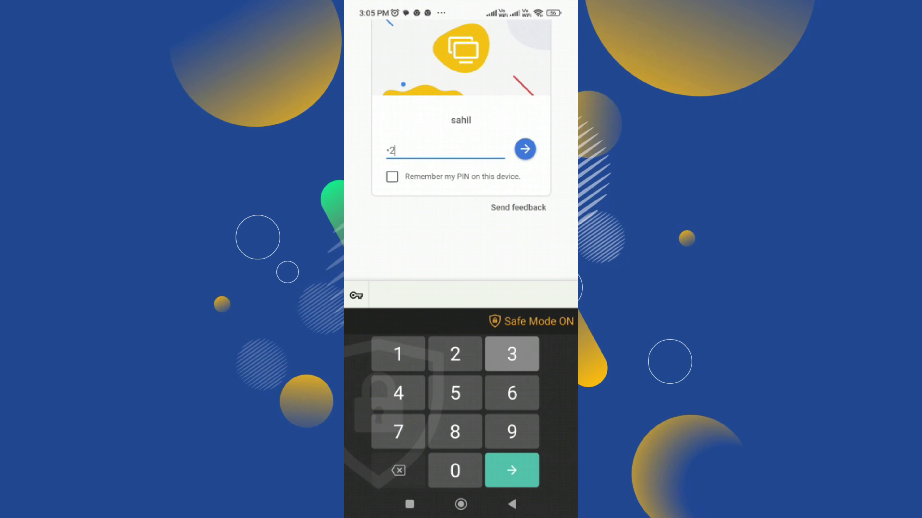
type("6")
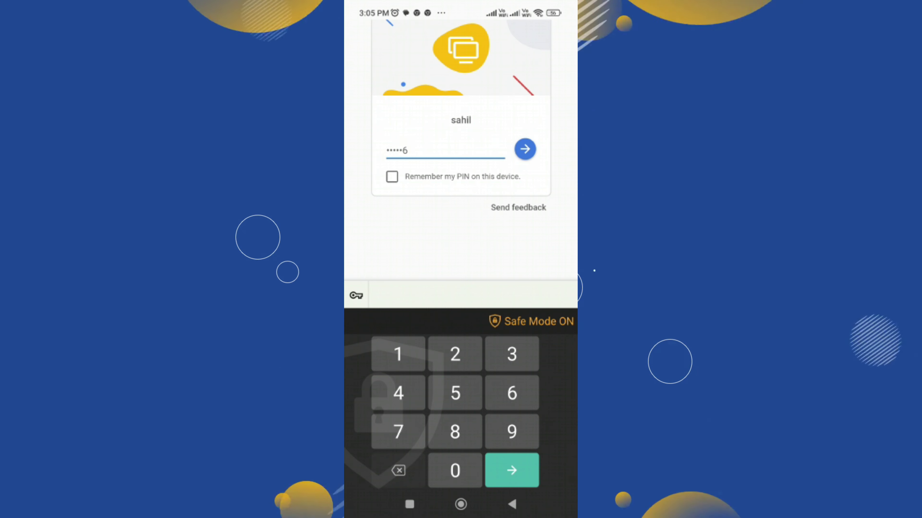
key("Return")
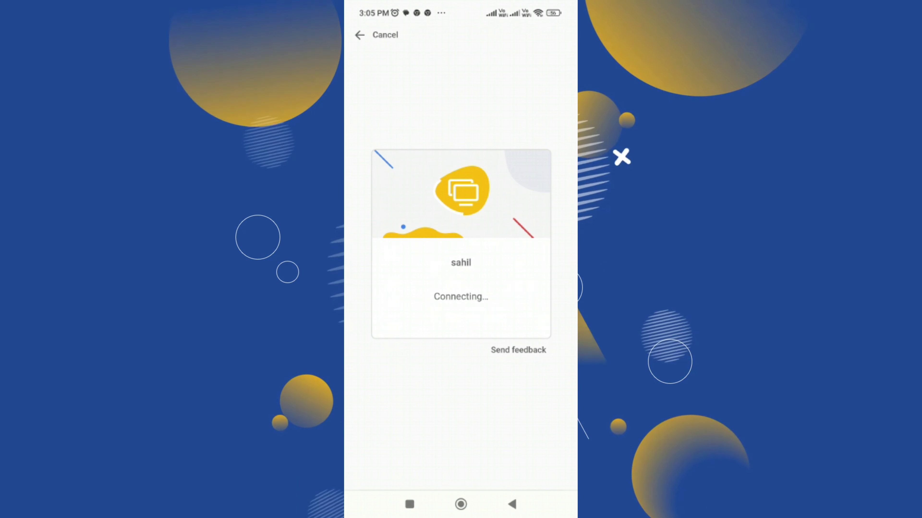